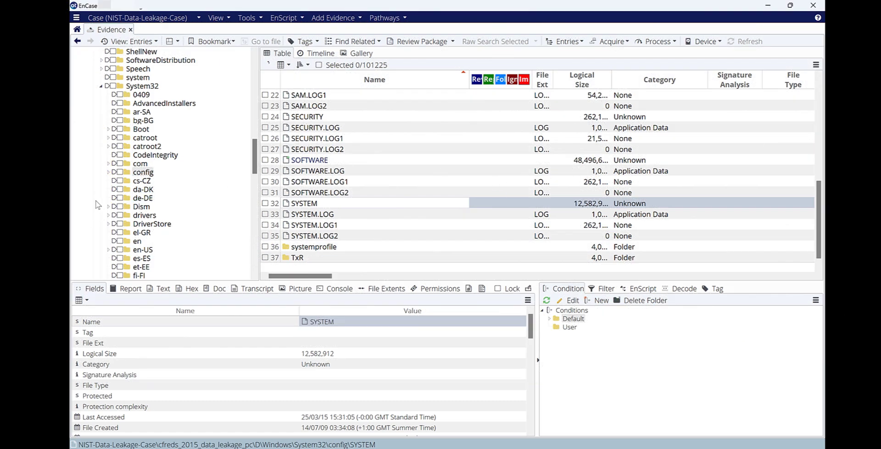
Scroll up the System32\config folder's registry hive list to bring the SYSTEM entry into view
scroll(105, 186, "up", 1)
Run View File Structure on the 12,582,912-byte SYSTEM hive and confirm NTRegistry parsing
scroll(106, 186, "up", 20)
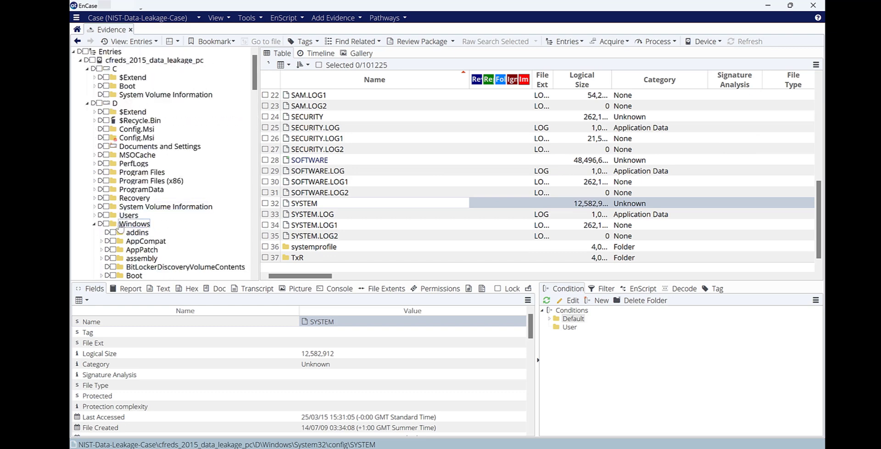
scroll(118, 226, "down", 19)
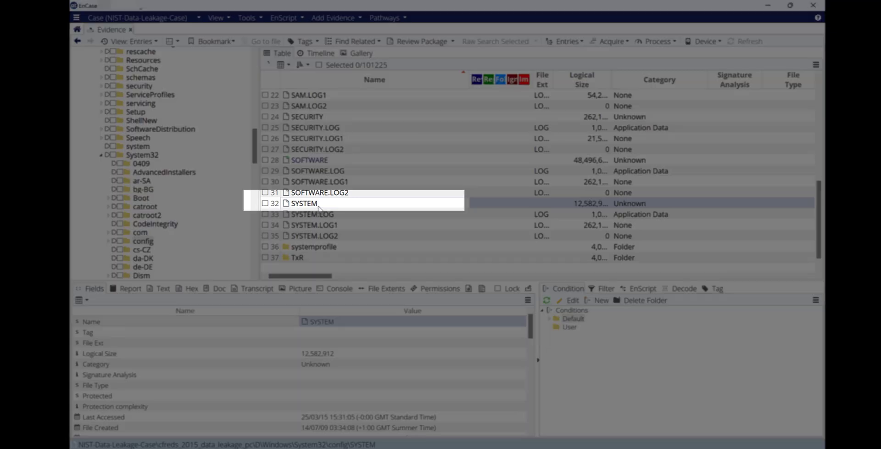
right_click(312, 207)
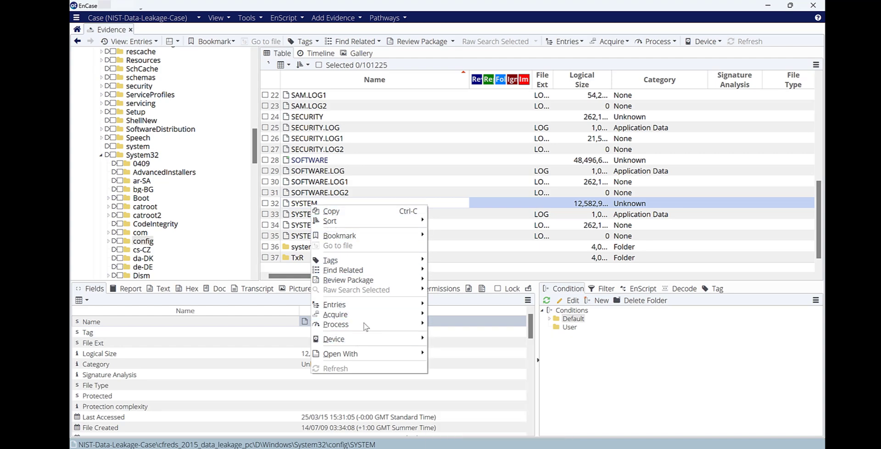
mouse_move(335, 304)
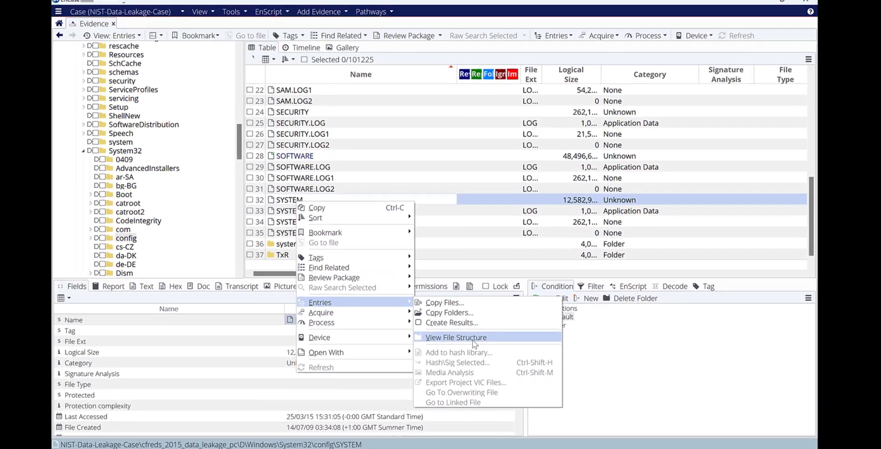
left_click(328, 300)
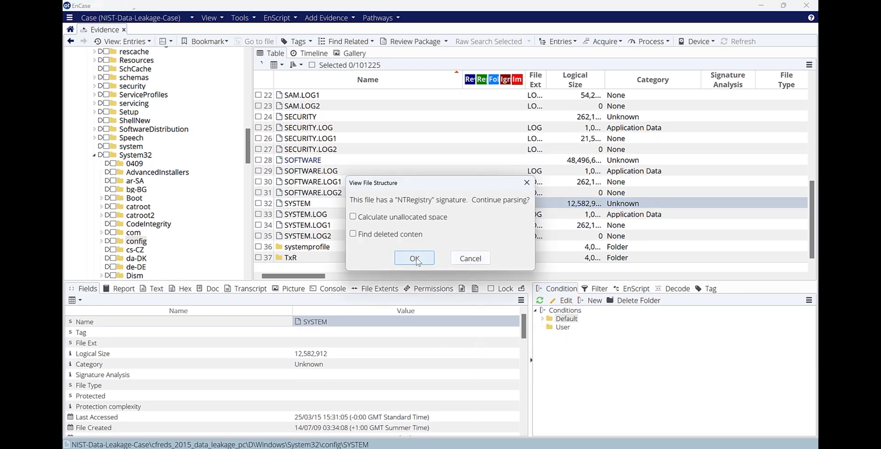
left_click(414, 257)
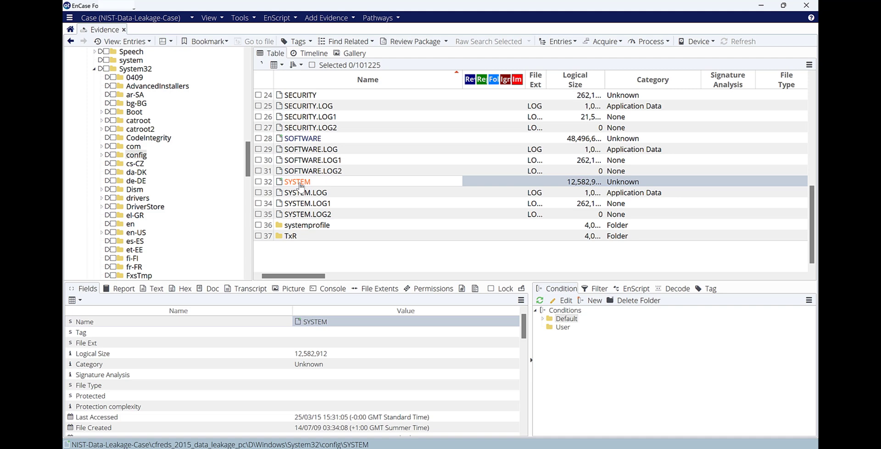
Open the parsed SYSTEM hive, then expand and collapse ControlSet001 to preview its subkeys
double_click(299, 185)
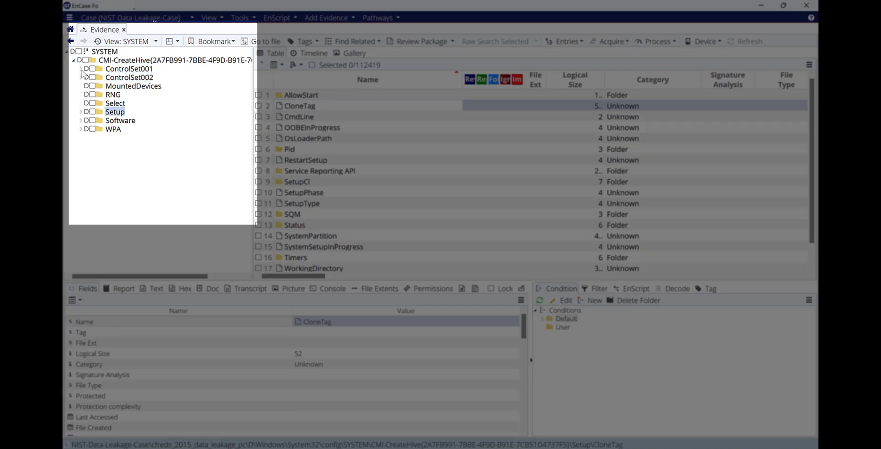
left_click(81, 70)
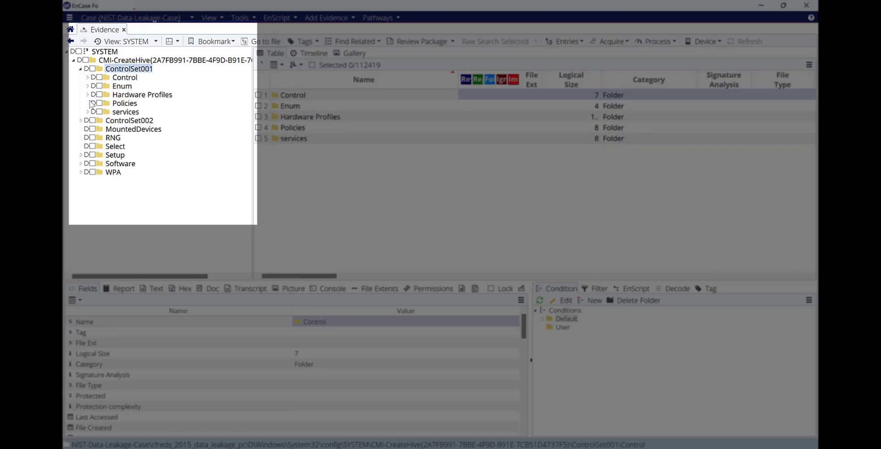
left_click(82, 69)
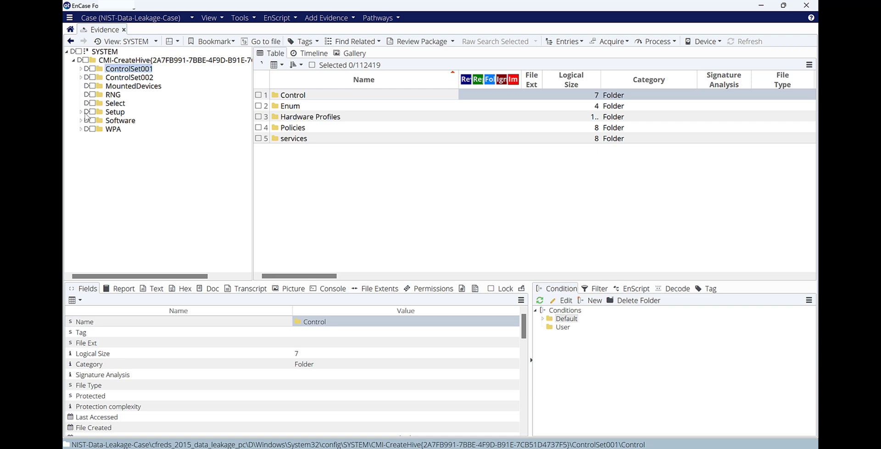
Show the Select key's Current value and highlight its four bytes in the Hex pane
left_click(119, 103)
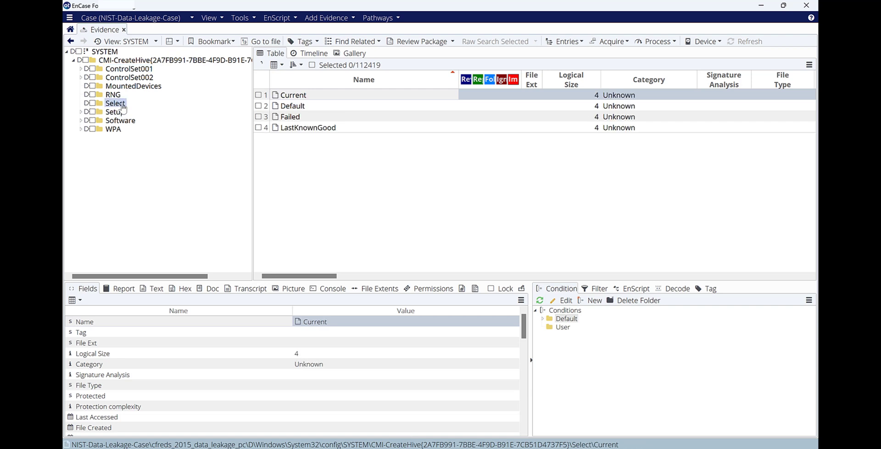
left_click(307, 98)
left_click(185, 290)
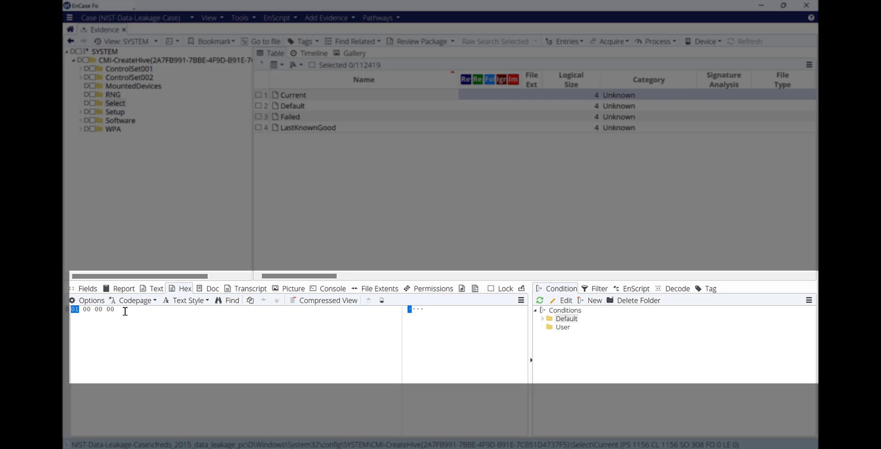
left_click_drag(124, 310, 74, 311)
left_click(108, 310)
left_click(118, 310)
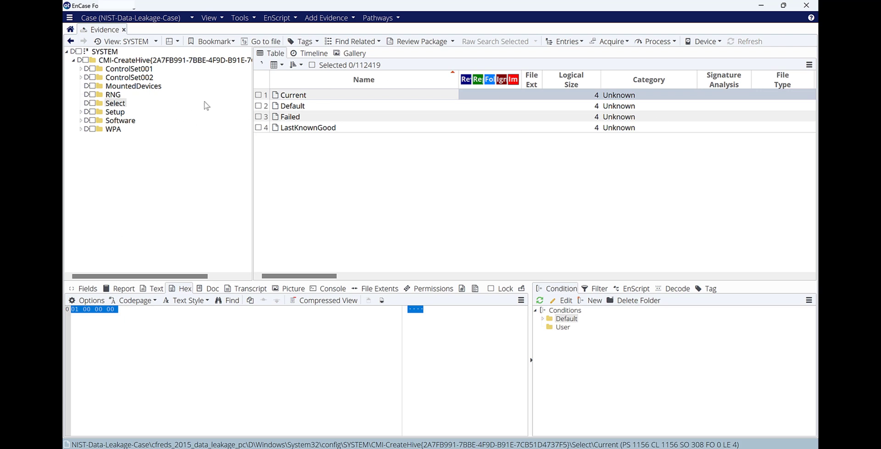
Check the Default, Failed and LastKnownGood values, then expand ControlSet001 to its five subkeys
left_click(306, 106)
left_click(298, 121)
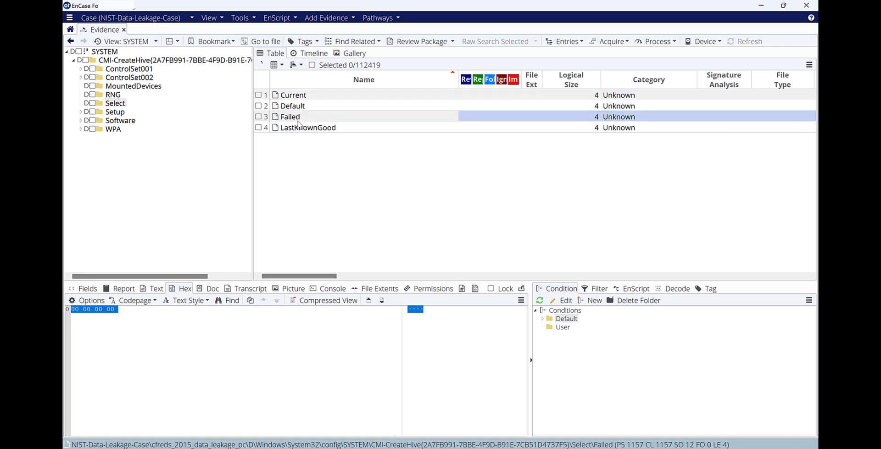
left_click(304, 131)
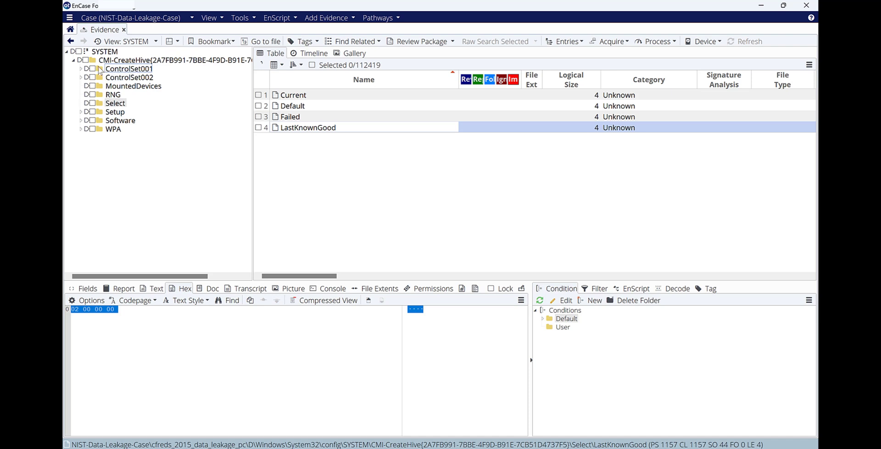
left_click(82, 69)
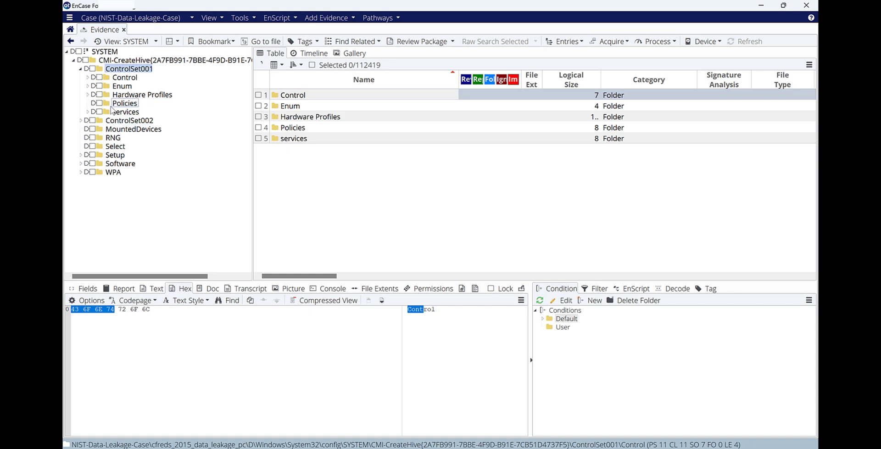
Expand Control and select the ShutdownTime value under the Control\Windows key
left_click(88, 78)
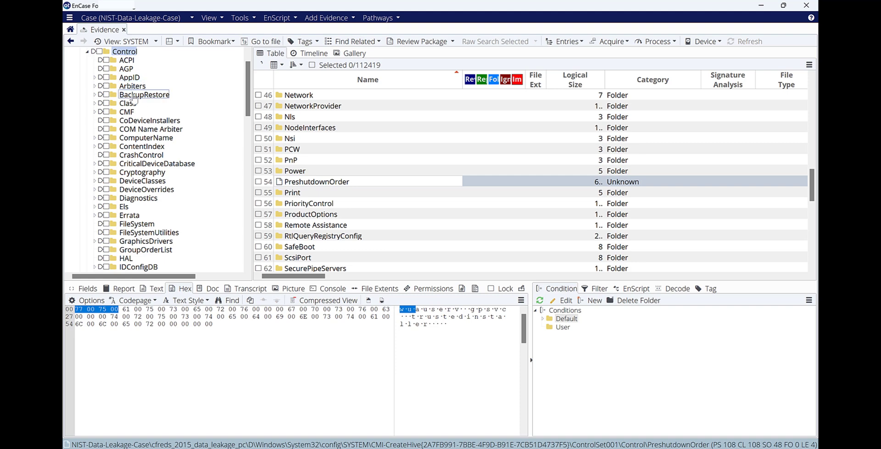
scroll(143, 121, "down", 10)
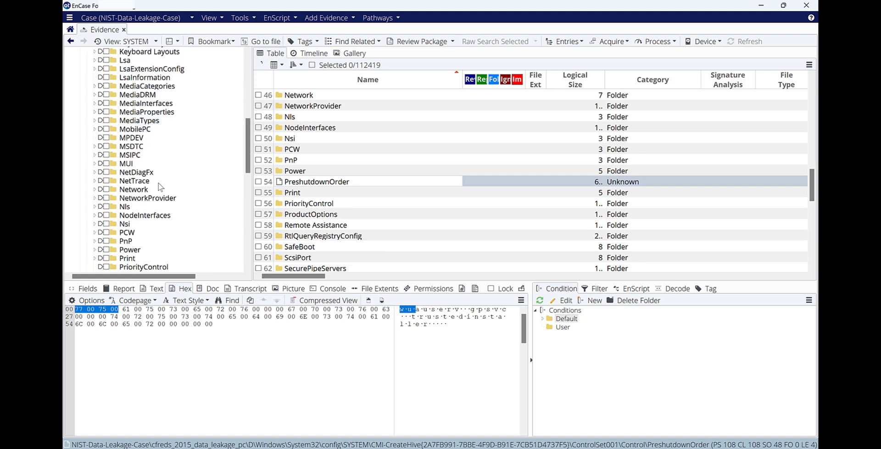
scroll(159, 202, "down", 8)
scroll(159, 202, "down", 2)
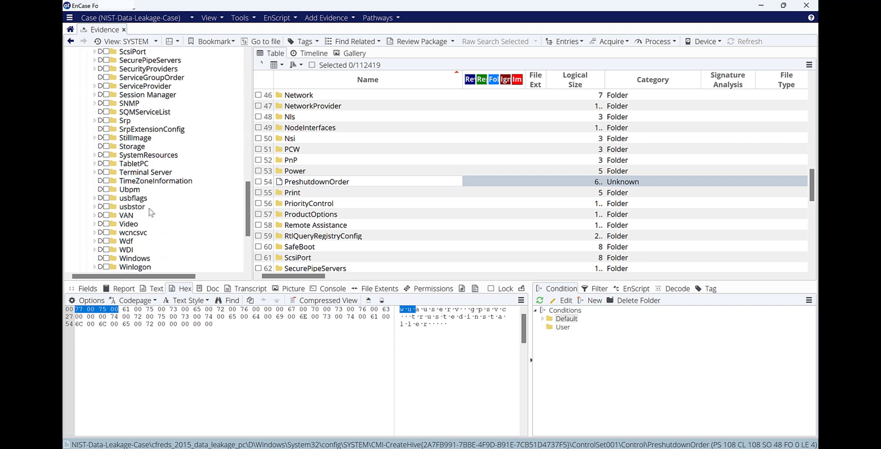
scroll(138, 196, "down", 3)
left_click(130, 182)
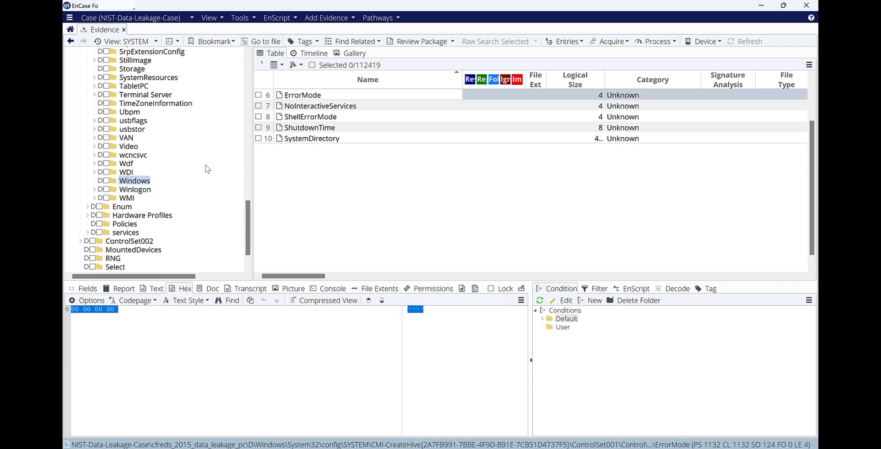
left_click(334, 129)
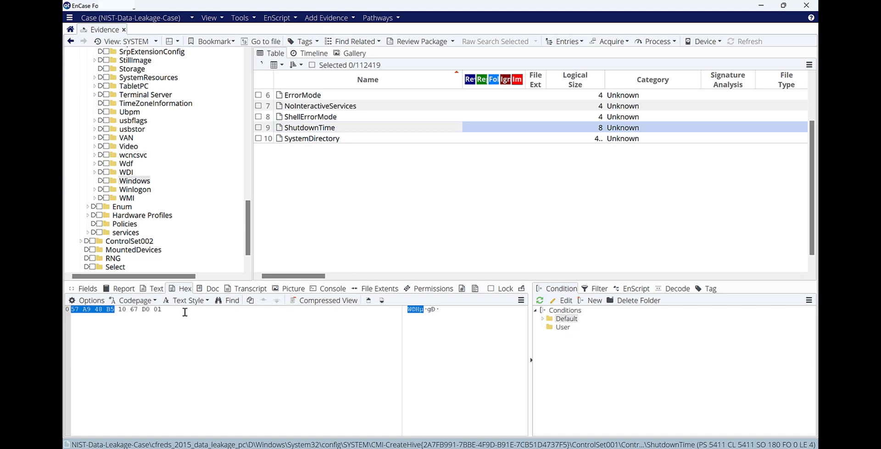
Highlight all eight ShutdownTime bytes in the Hex pane, checking the Report view along the way
left_click_drag(183, 309, 66, 310)
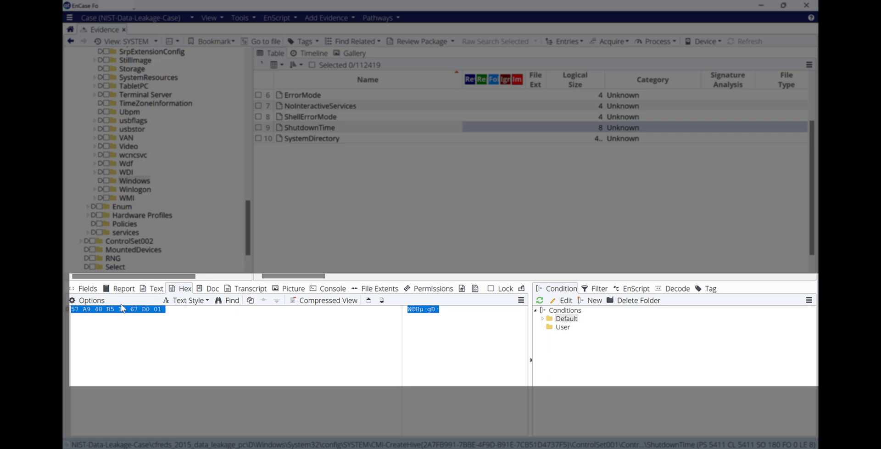
left_click(119, 288)
scroll(194, 335, "down", 5)
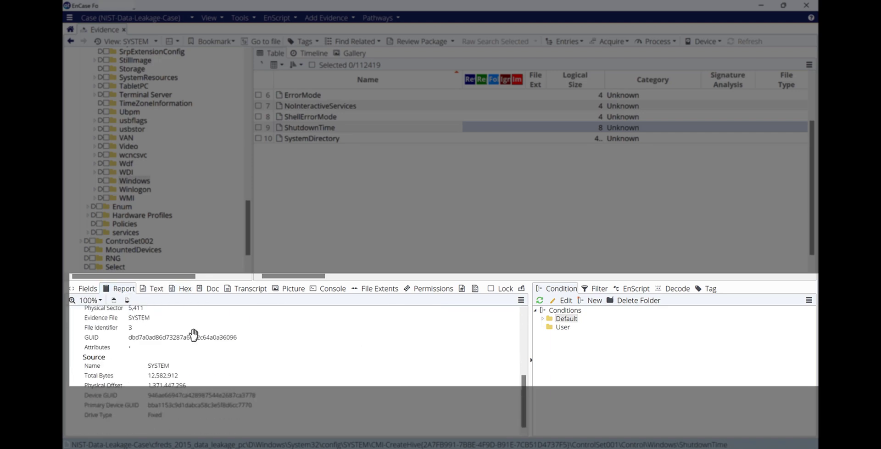
scroll(194, 334, "up", 5)
left_click(181, 291)
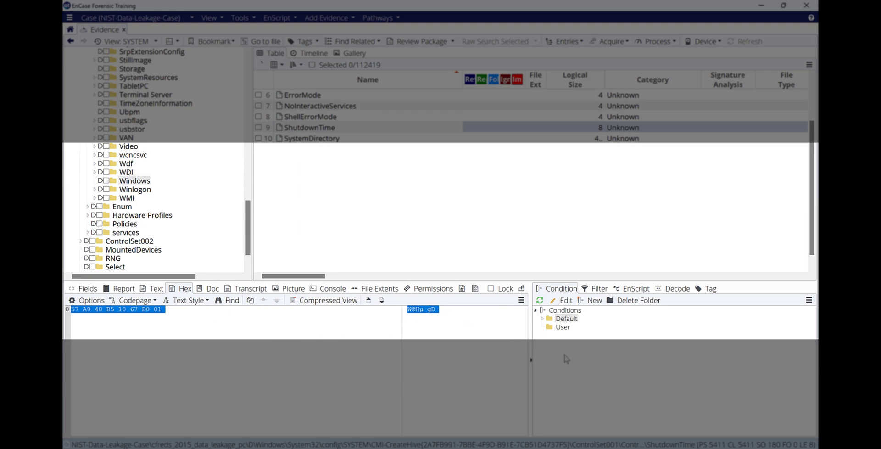
left_click(680, 289)
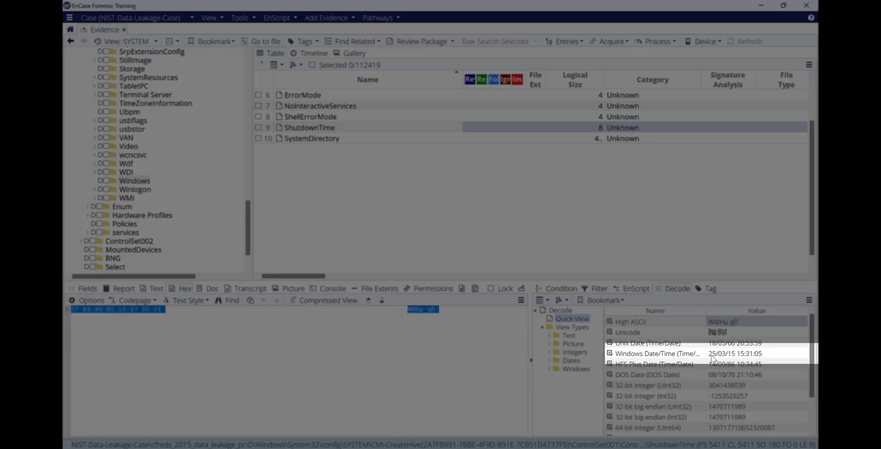
Decode the ShutdownTime bytes as Windows Date/Time, reading 25/03/15 15:31:05
left_click(714, 356)
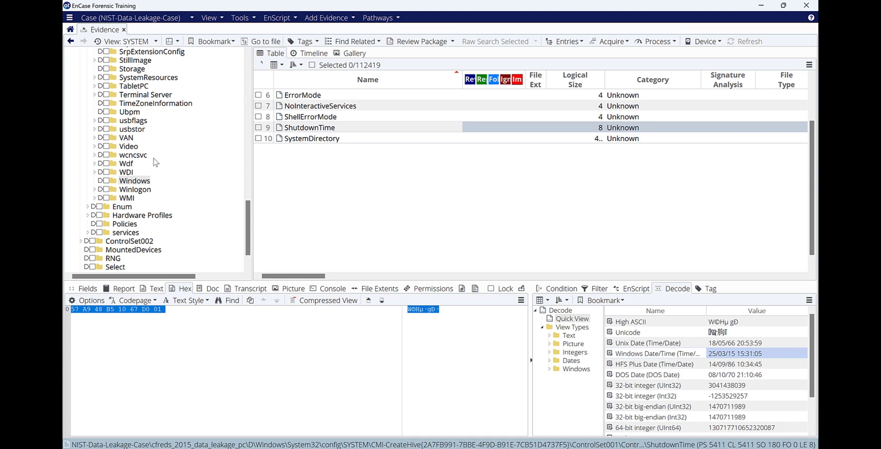
scroll(154, 161, "up", 20)
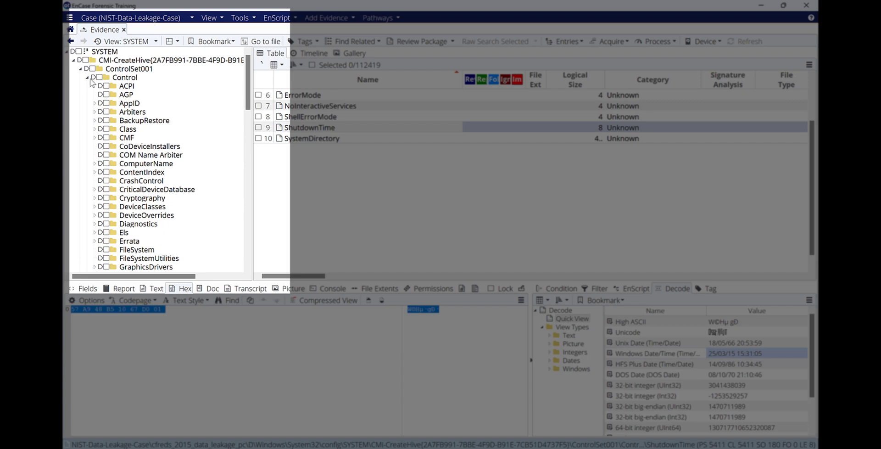
Collapse Control, expand services, and scroll down to list the Tcpip key's 15 values
left_click(86, 78)
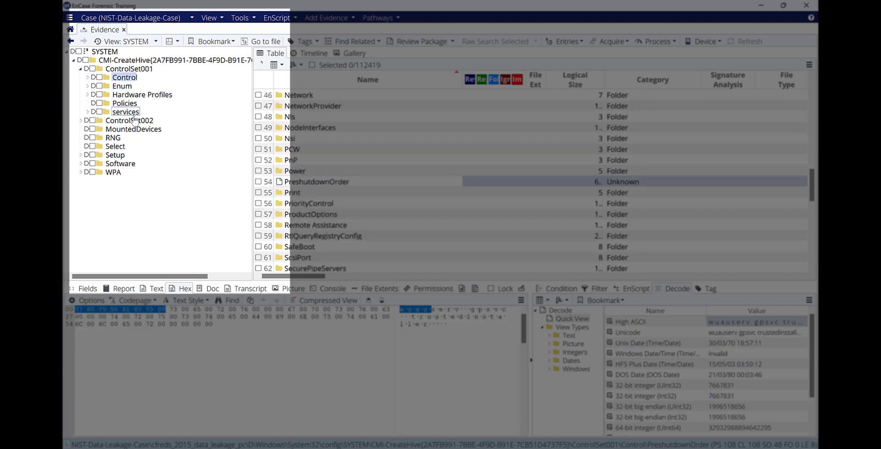
left_click(88, 112)
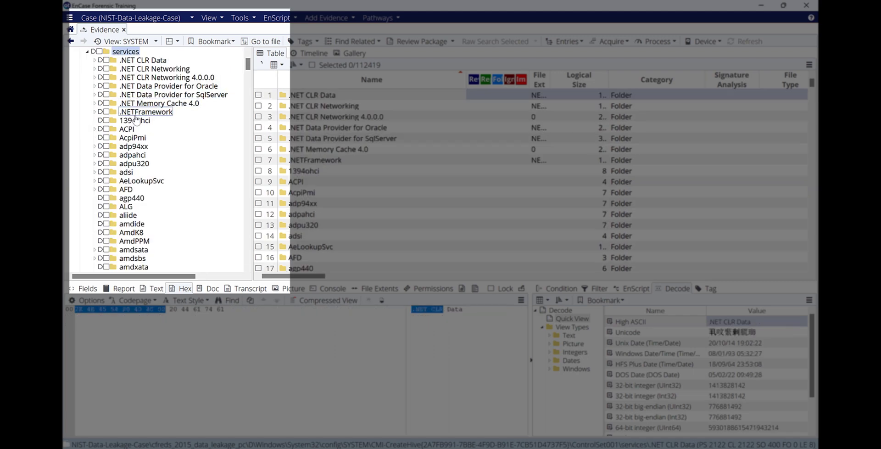
scroll(134, 156, "down", 8)
scroll(134, 159, "down", 20)
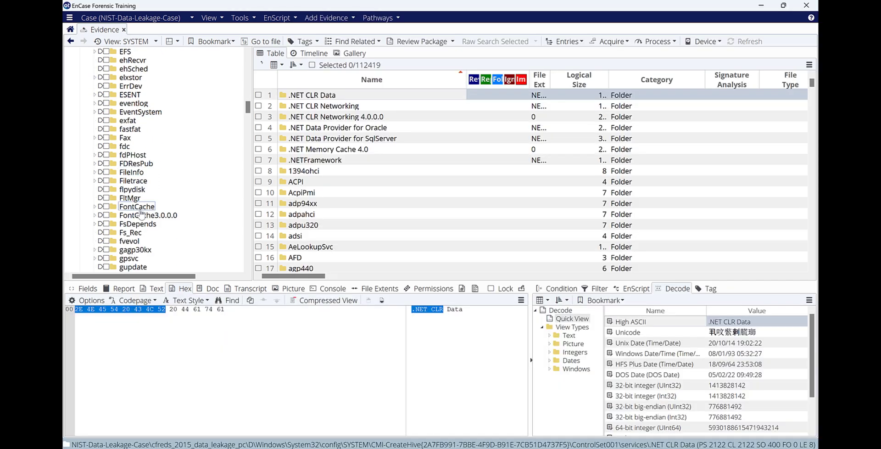
scroll(138, 202, "down", 8)
scroll(141, 217, "down", 20)
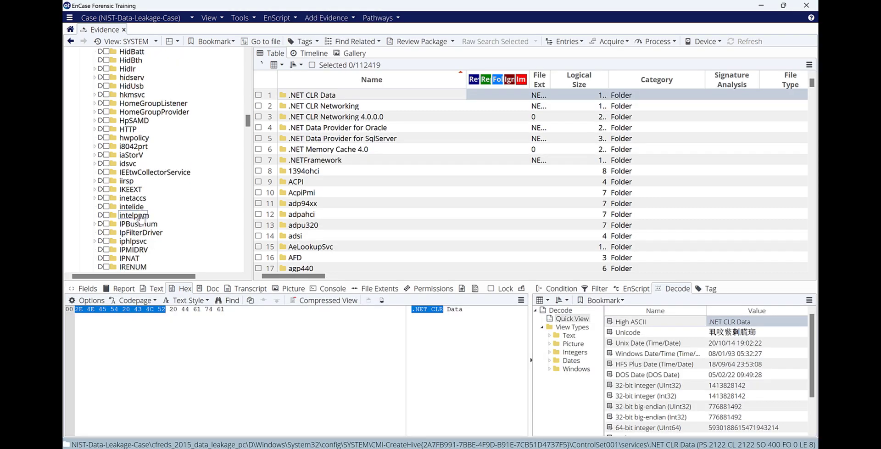
scroll(141, 218, "down", 20)
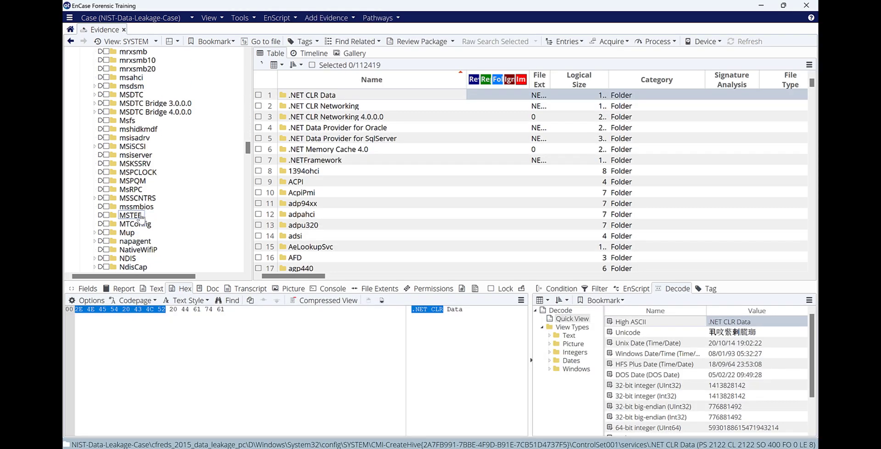
scroll(141, 219, "down", 20)
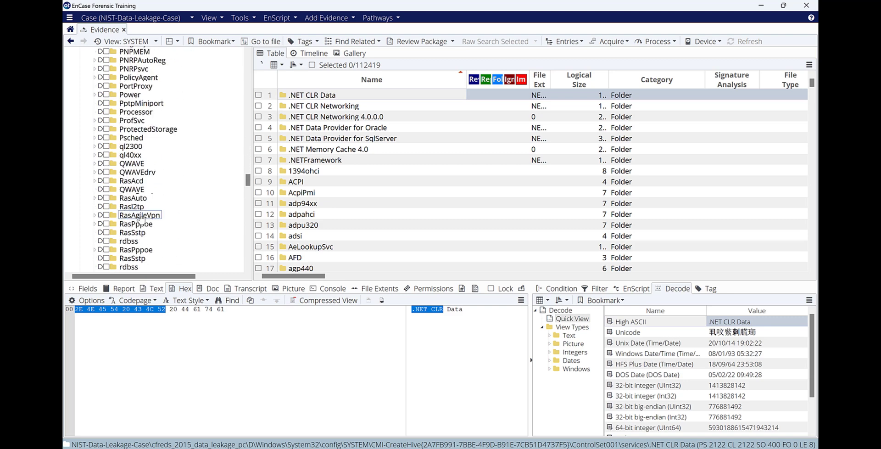
scroll(142, 217, "down", 2)
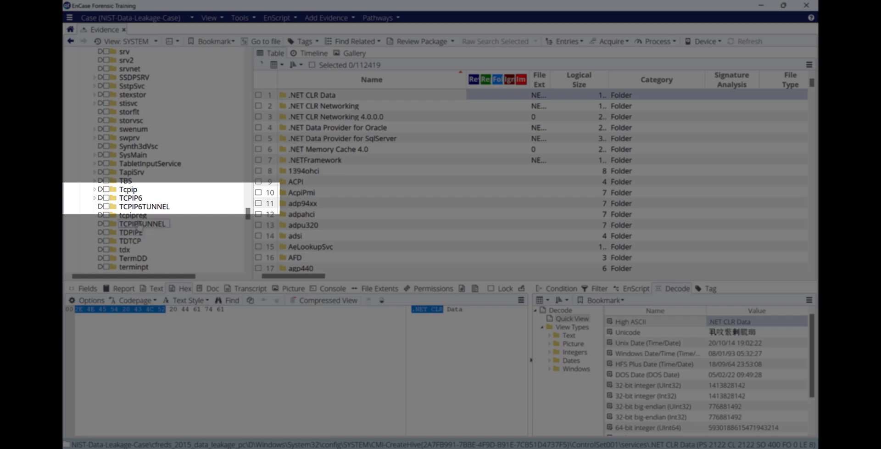
left_click(129, 190)
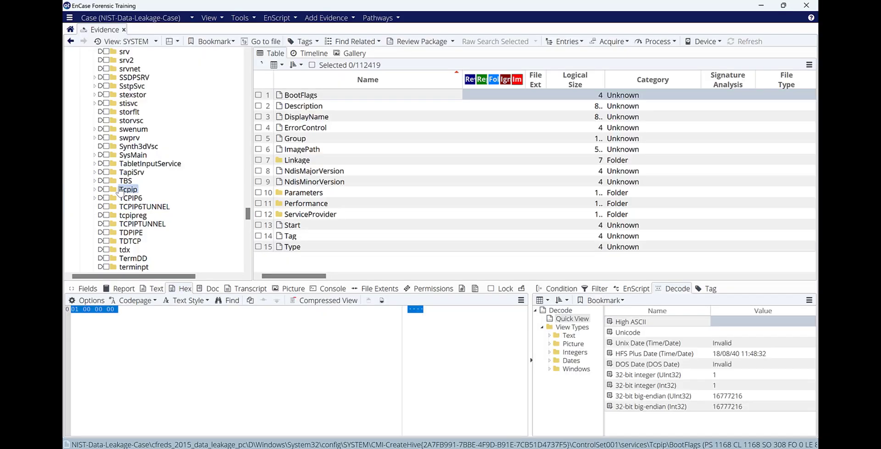
Expand Tcpip > Parameters > Interfaces and show the {E2B9AEEC…} interface's DhcpDomain value localdomain
left_click(94, 190)
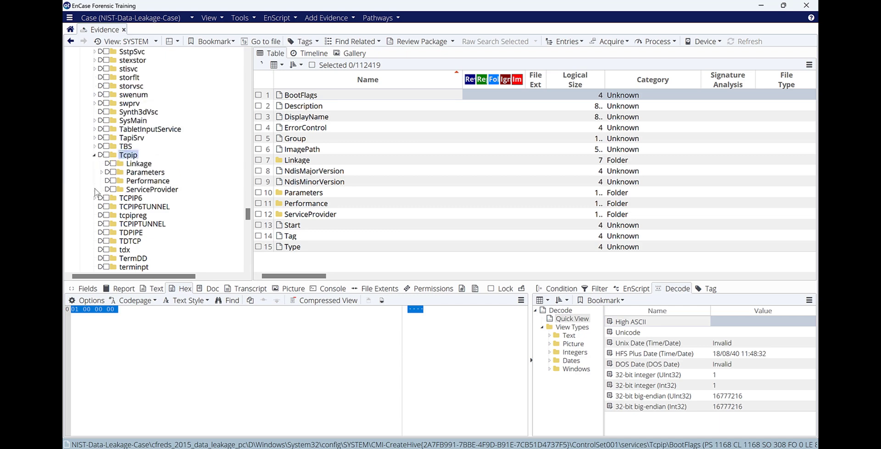
left_click(154, 174)
left_click(102, 172)
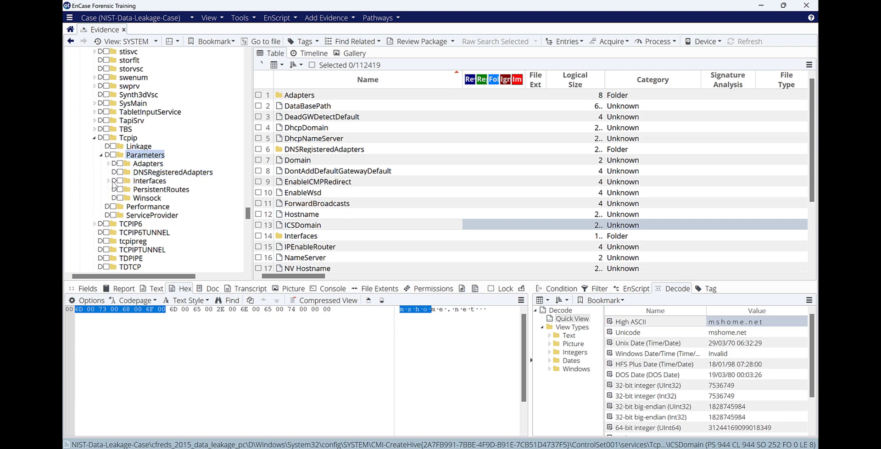
left_click(145, 186)
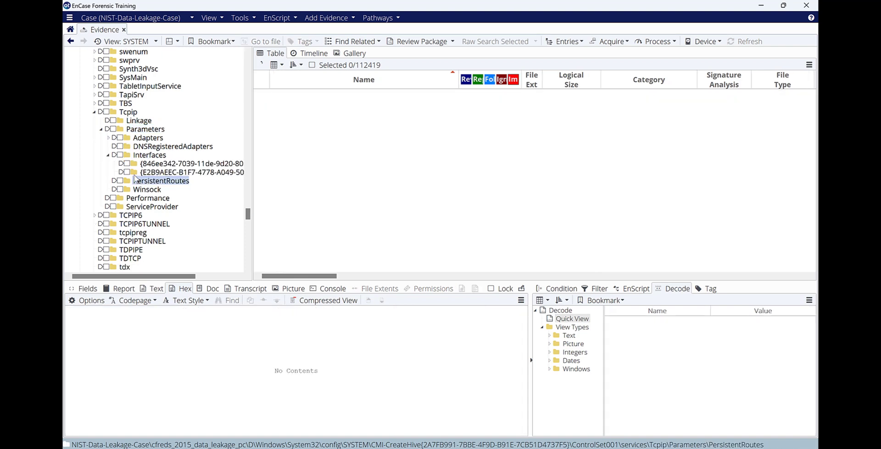
left_click(151, 155)
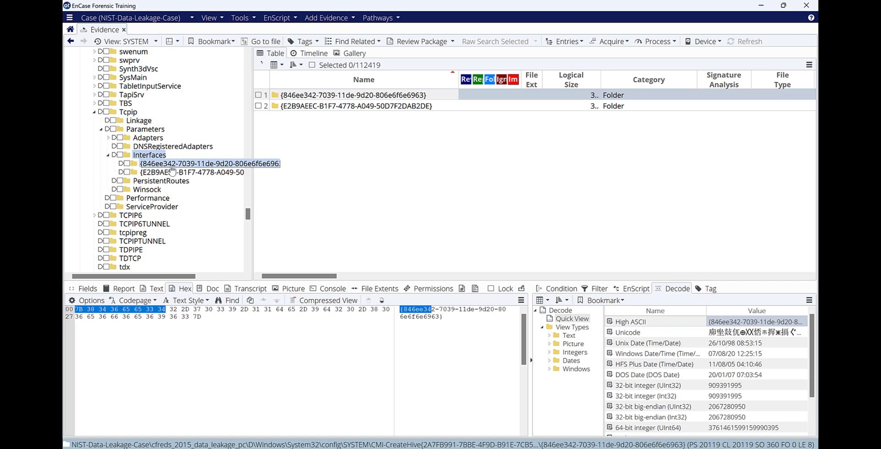
left_click(172, 172)
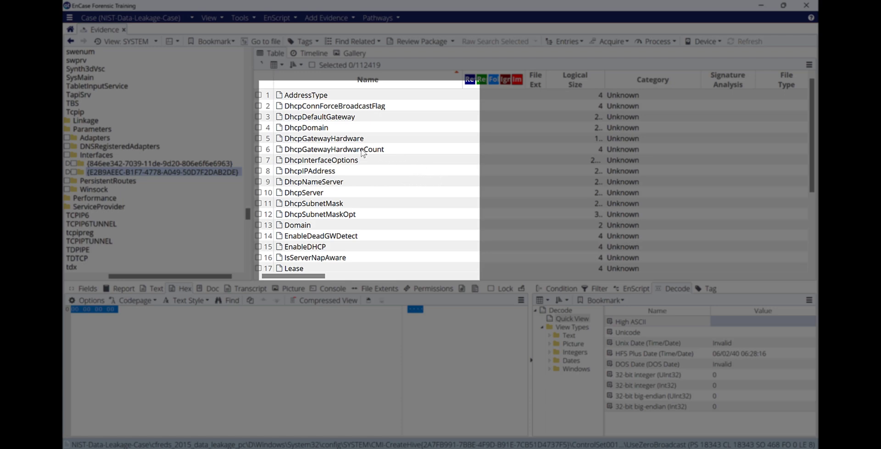
left_click(342, 130)
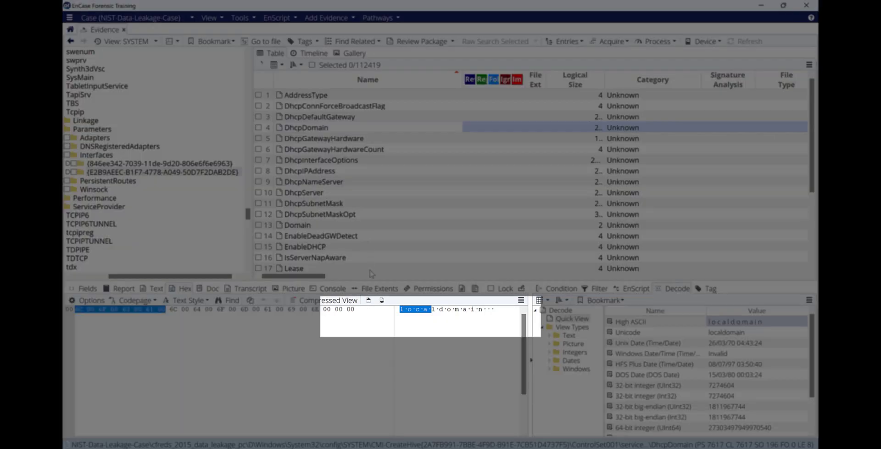
Read DhcpDomain localdomain, DhcpGatewayHardware, and DhcpIPAddress 10.11.11.129 in the Hex and Decode panes
left_click_drag(366, 311, 66, 314)
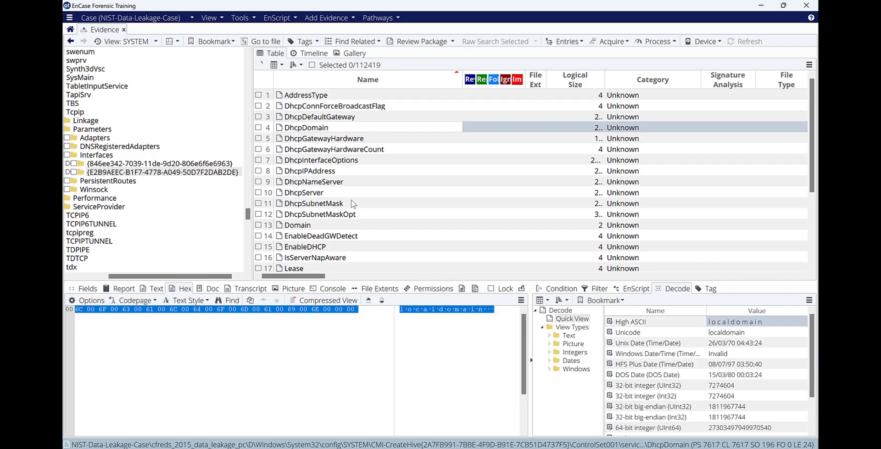
left_click(328, 142)
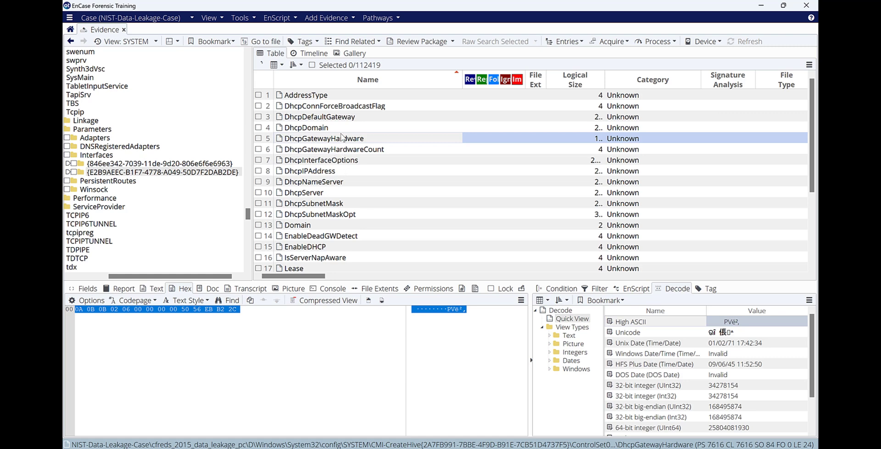
left_click(324, 175)
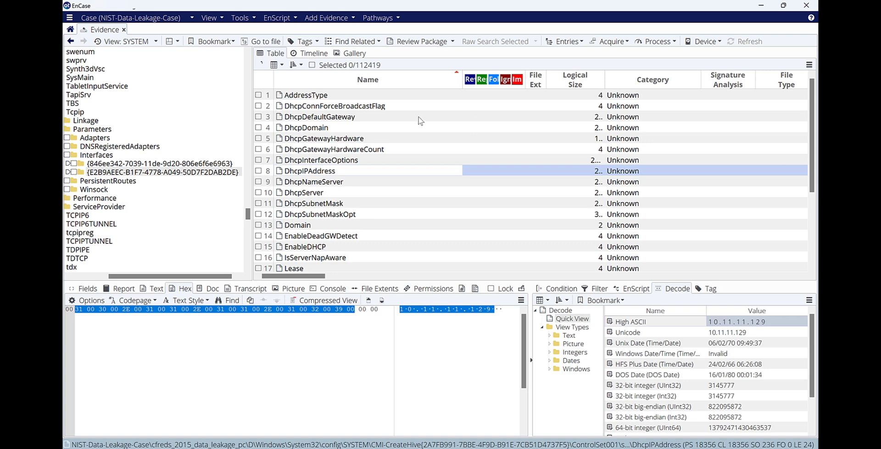
Scroll the tree to the top, collapse services, and expand ControlSet001\Control
scroll(159, 235, "up", 6)
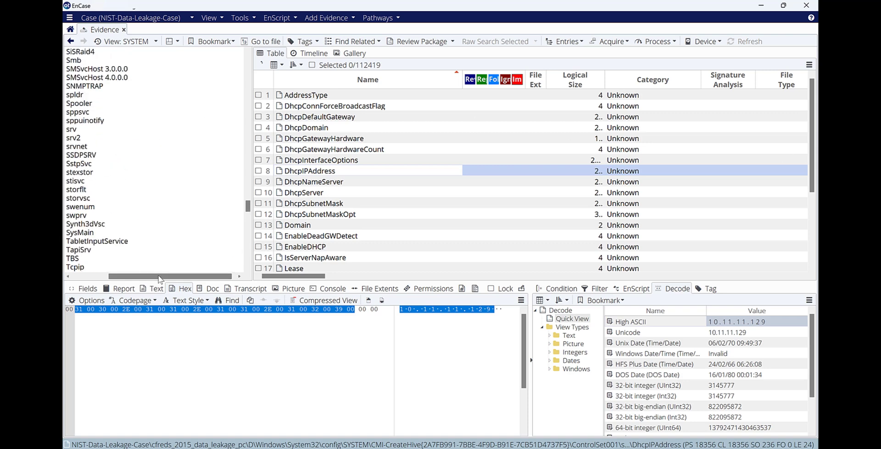
left_click_drag(159, 275, 123, 275)
scroll(130, 173, "up", 10)
scroll(130, 173, "up", 15)
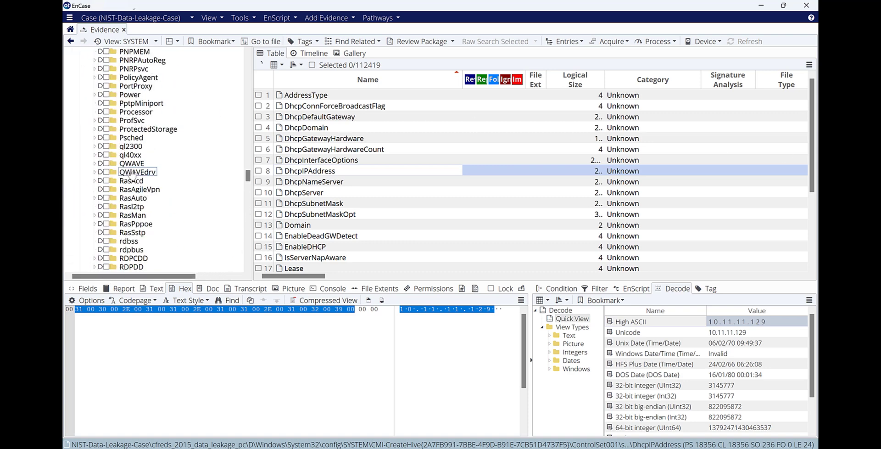
scroll(250, 138, "up", 4)
scroll(254, 131, "up", 20)
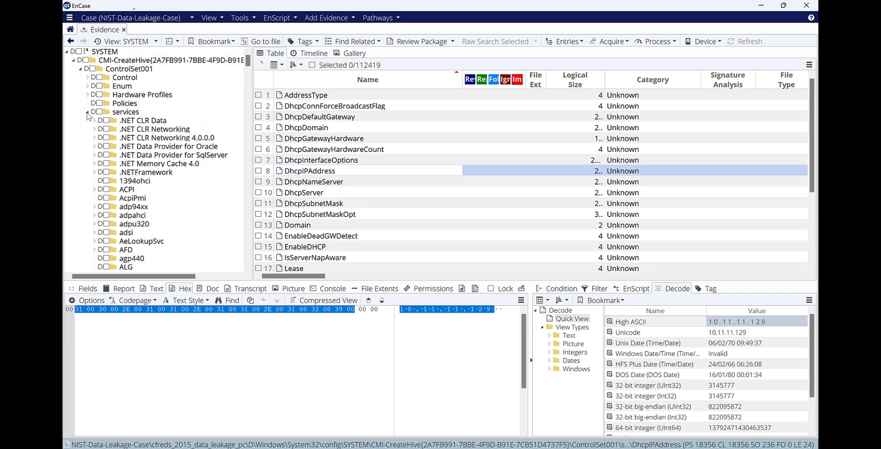
left_click(88, 113)
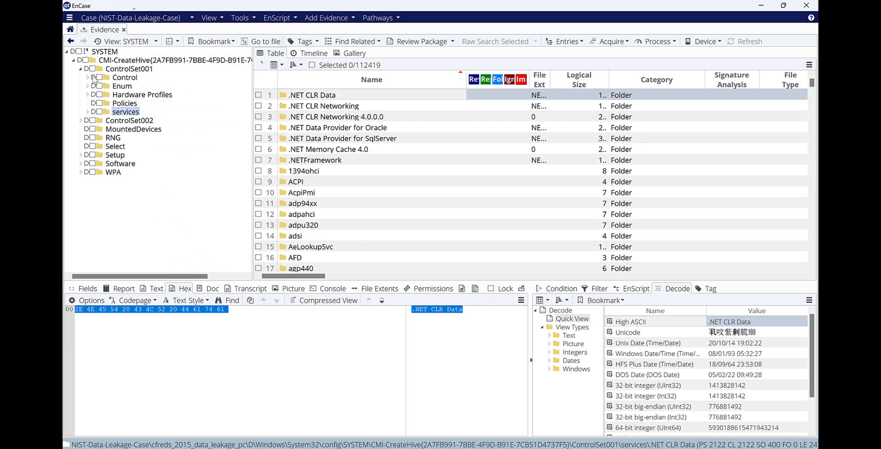
left_click(87, 77)
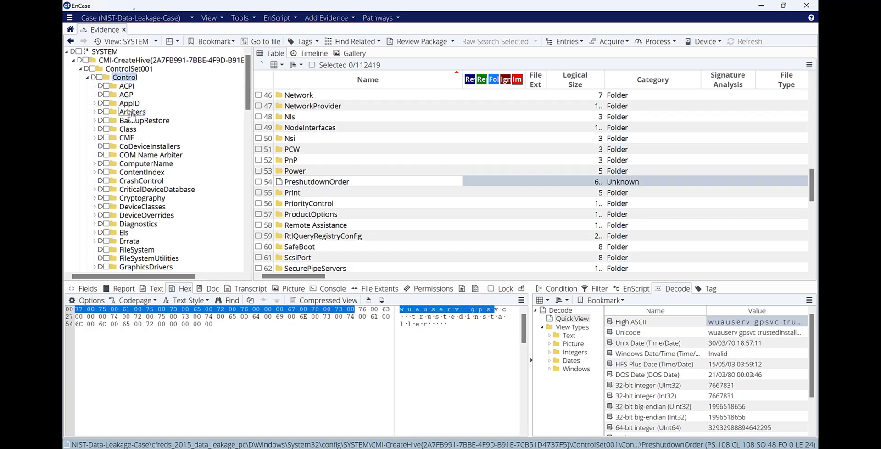
Show the computer name INFORMANT-PC under Control\ComputerName\ComputerName, then return to the config folder listing
left_click(132, 172)
left_click(112, 164)
left_click(95, 164)
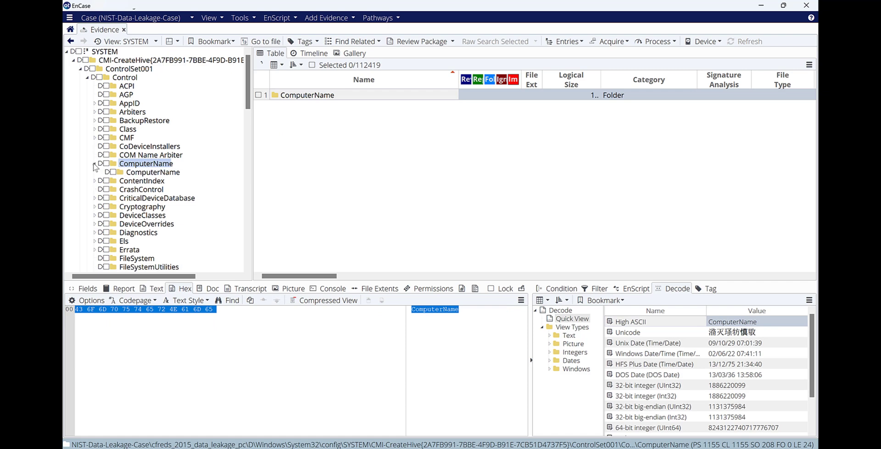
left_click(139, 172)
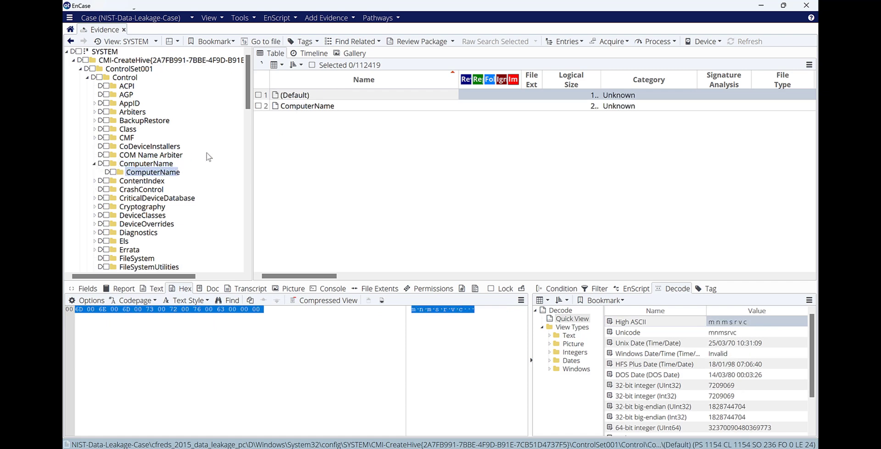
left_click(313, 109)
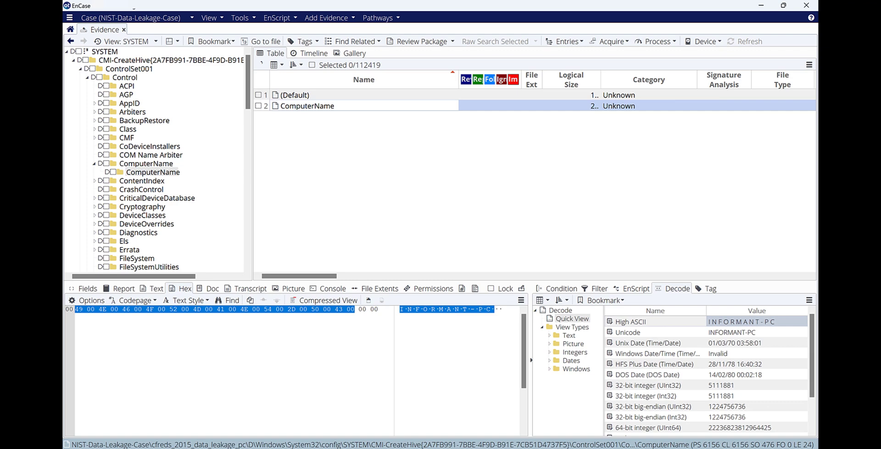
left_click(70, 41)
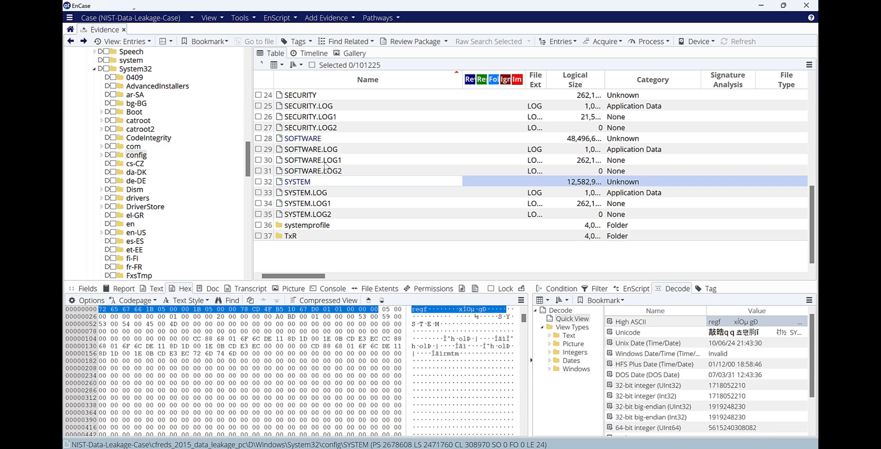
Run Entries > View File Structure on the SAM hive in System32\config and confirm it
scroll(329, 189, "up", 3)
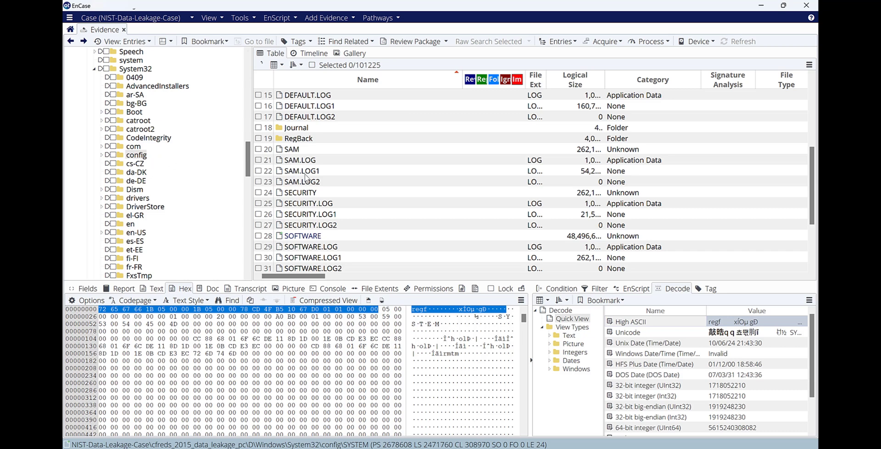
left_click(293, 150)
right_click(293, 150)
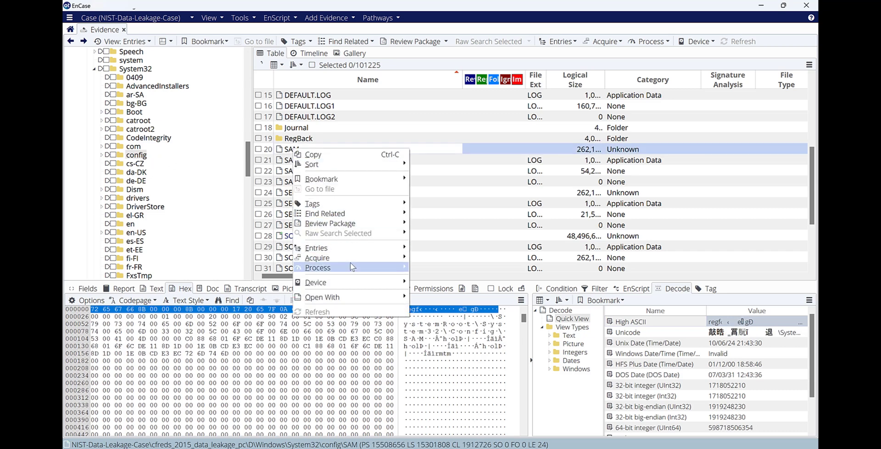
mouse_move(349, 250)
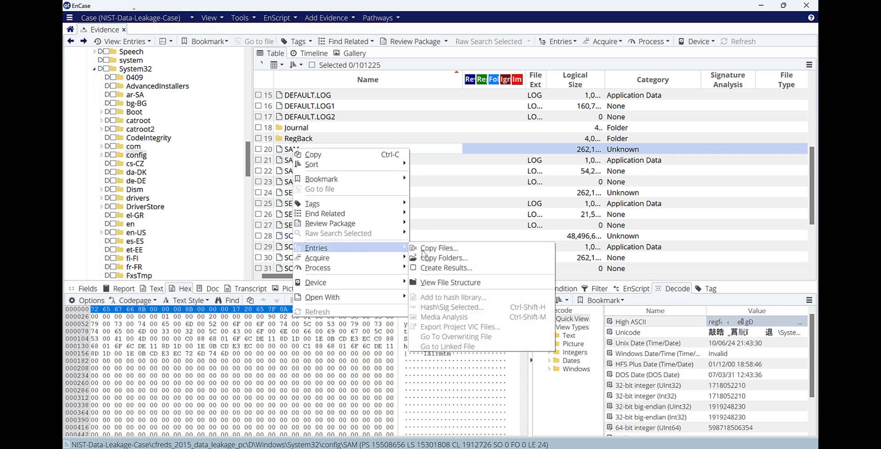
left_click(468, 282)
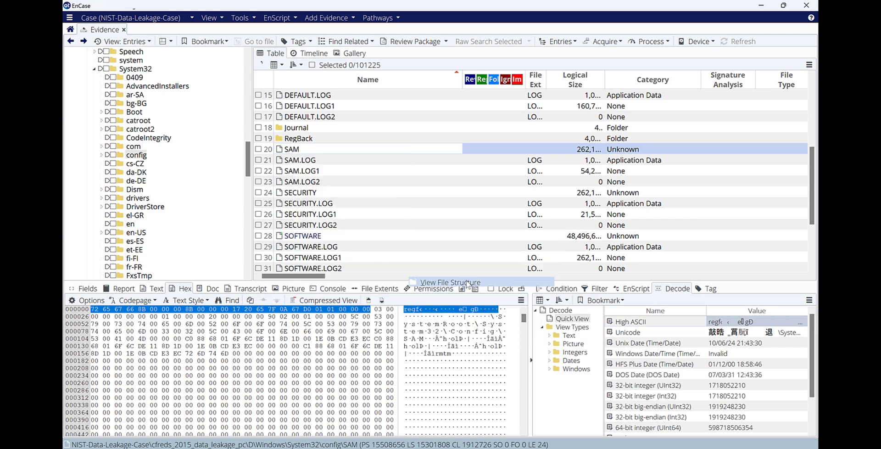
left_click(414, 258)
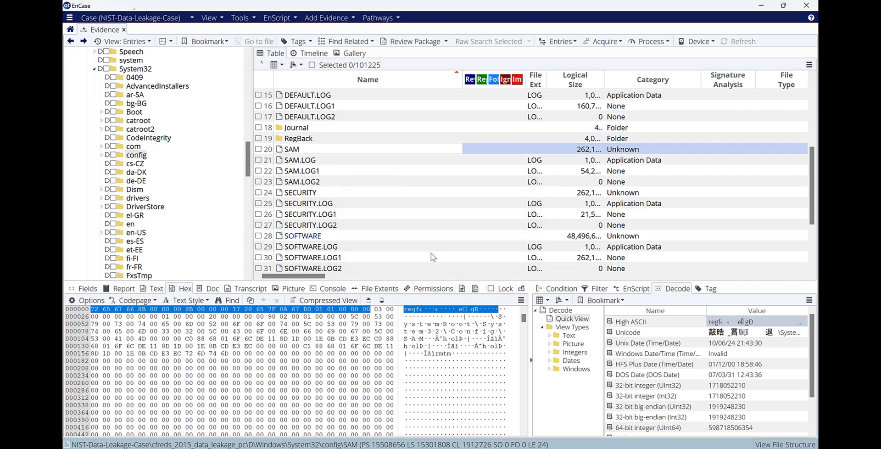